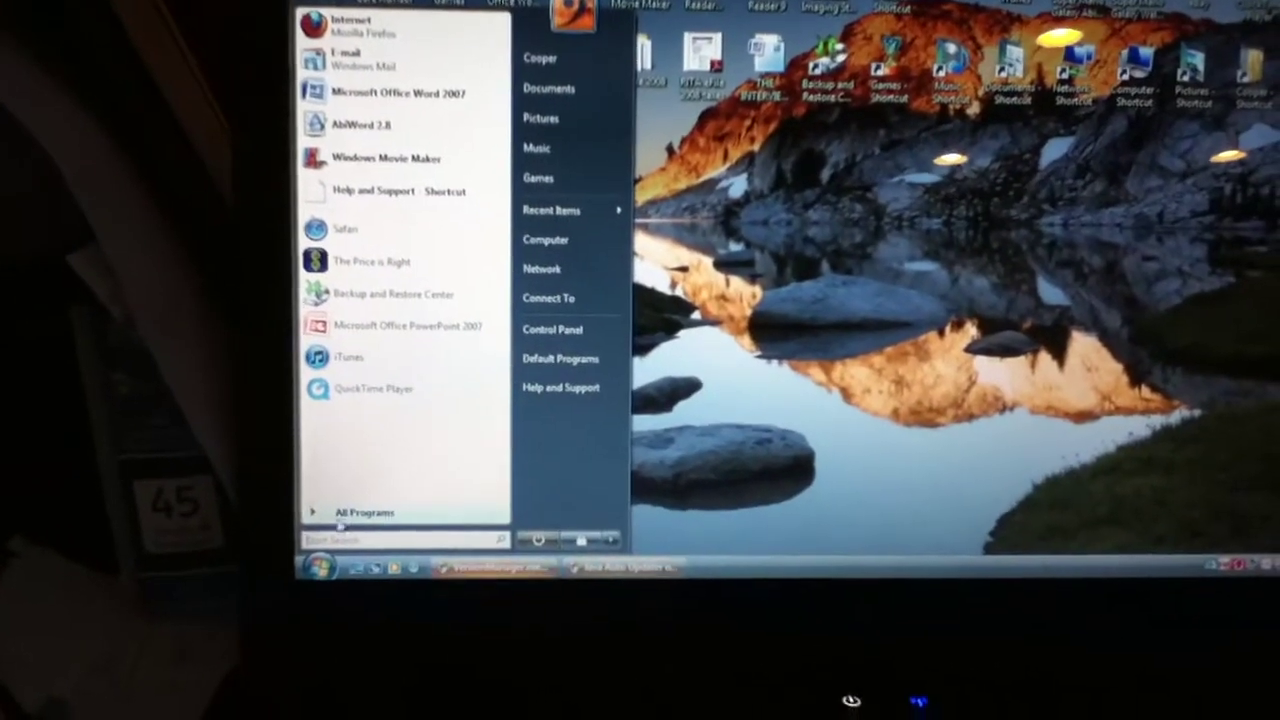
click(350, 513)
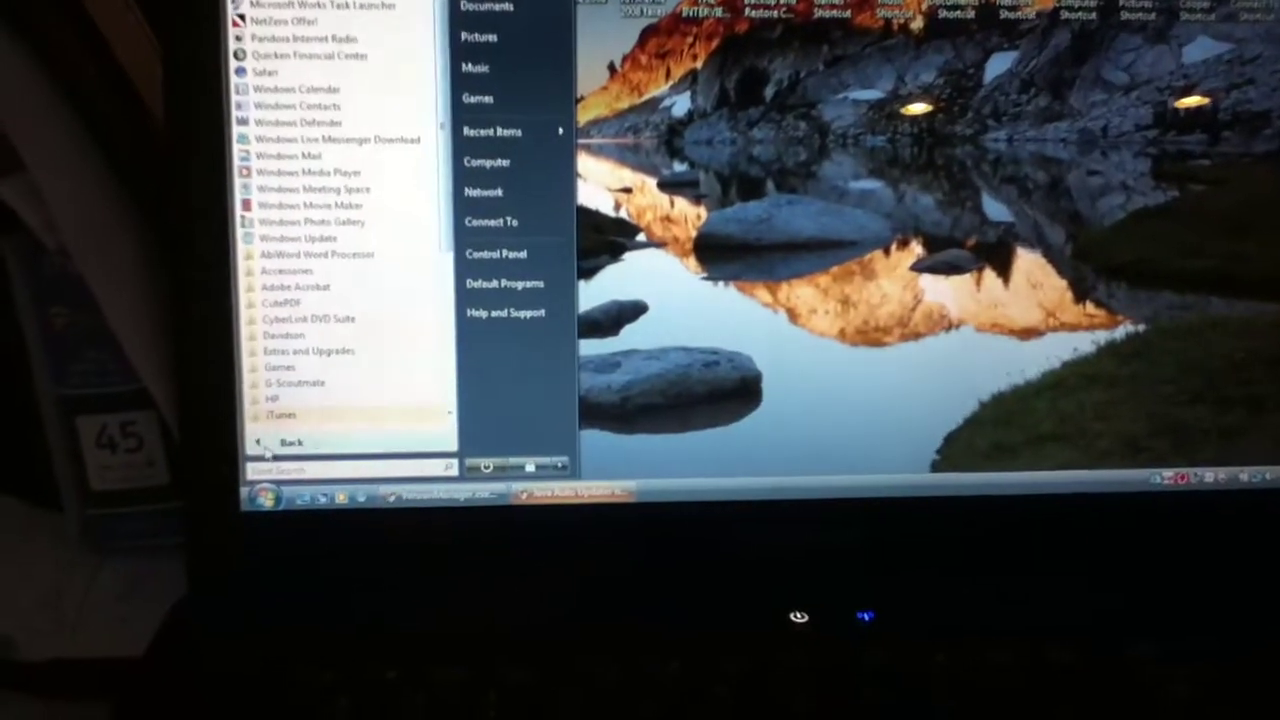
click(265, 445)
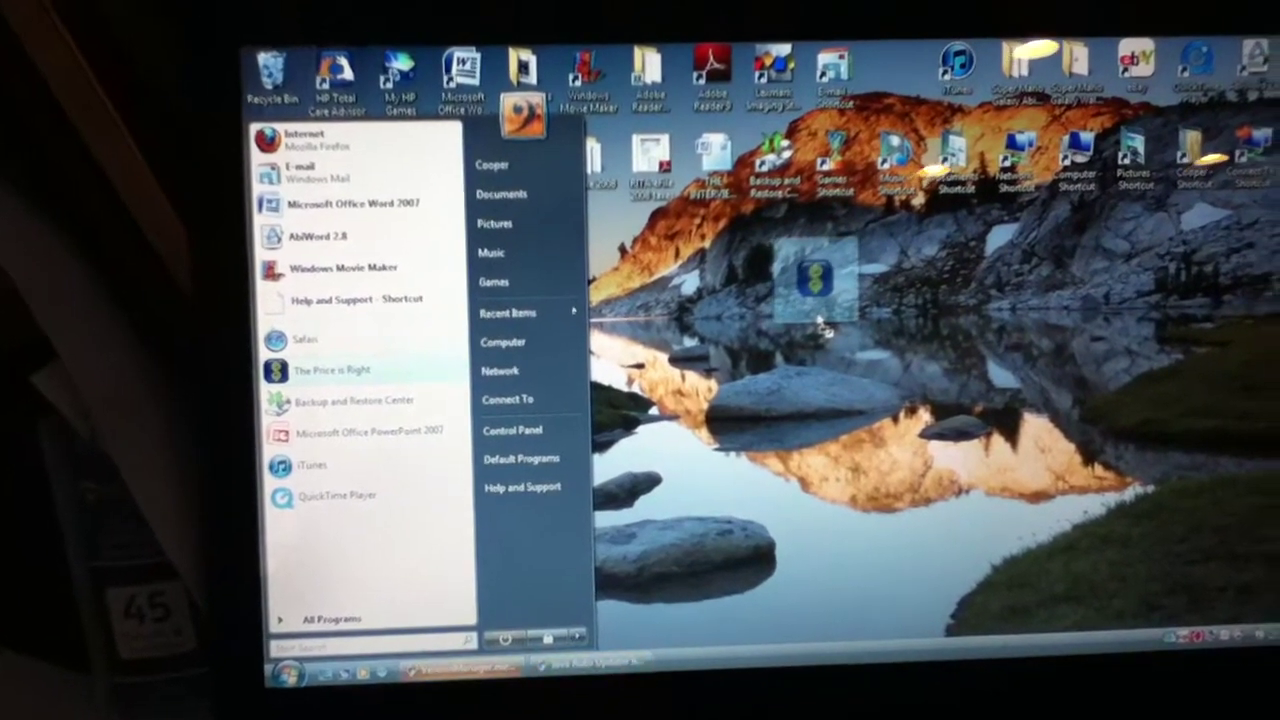
Drag The Price is Right from the Start menu and drop it near the top of the desktop.
drag(783, 328, 800, 360)
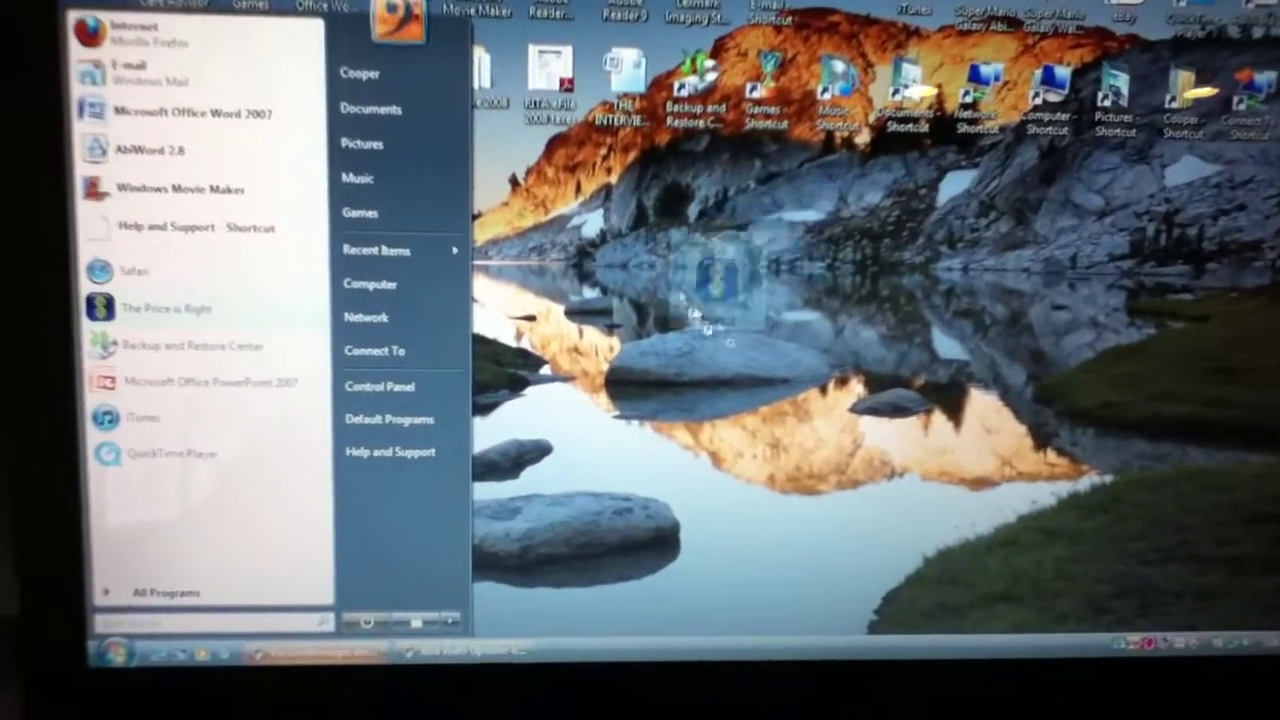
drag(718, 372, 803, 342)
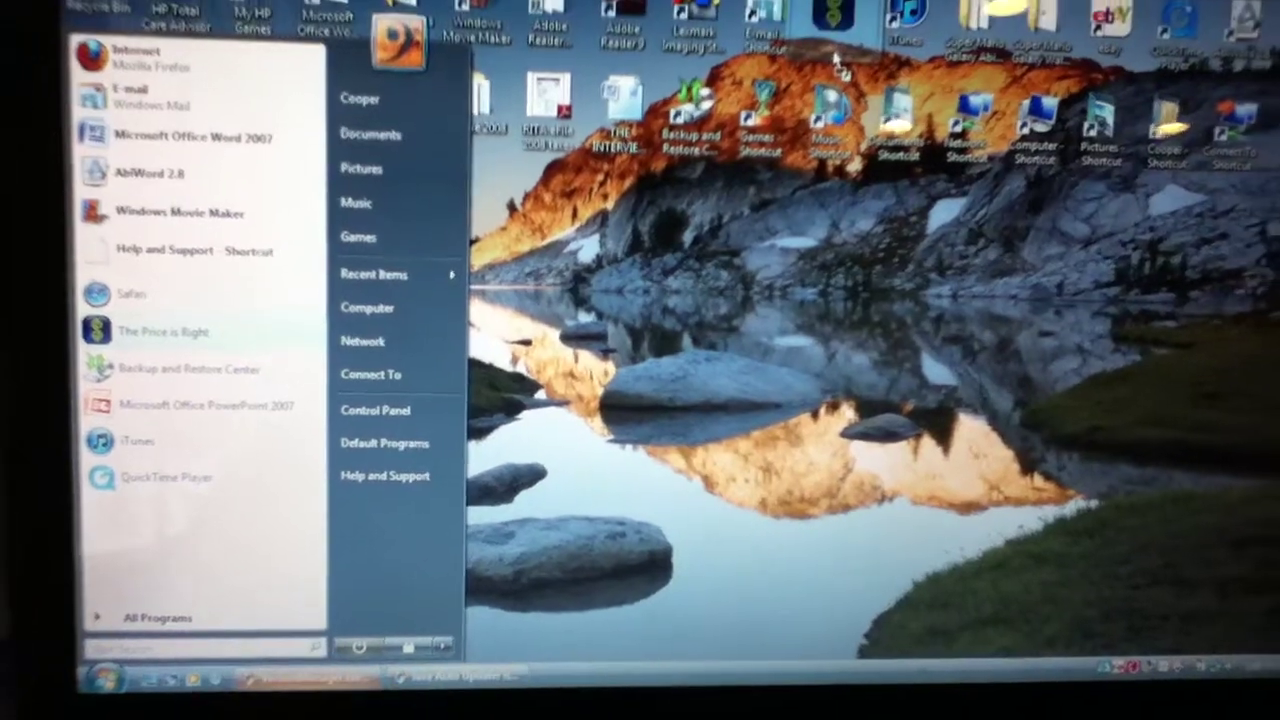
drag(840, 240, 832, 75)
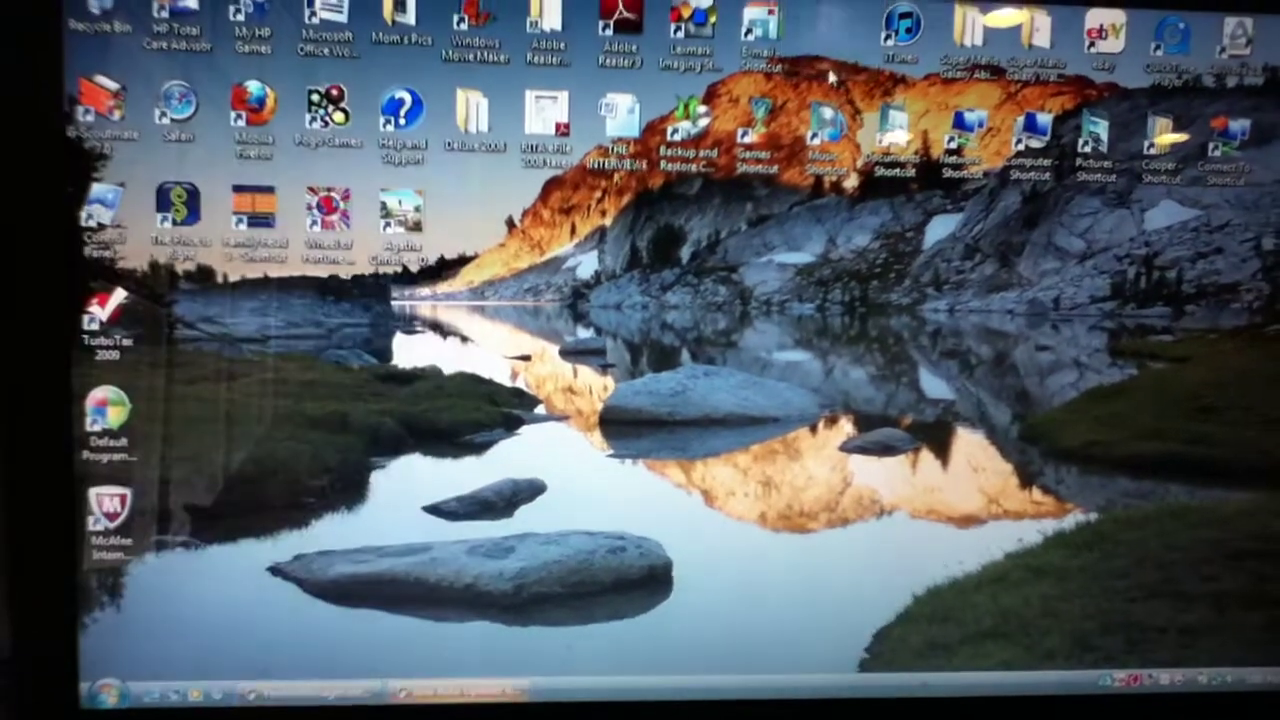